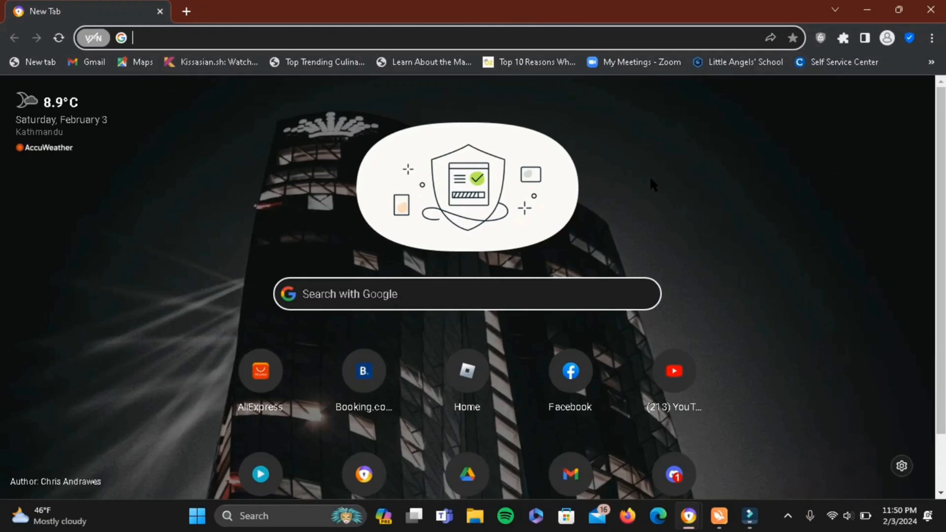
{"action": "type", "text": "yahoo lo"}
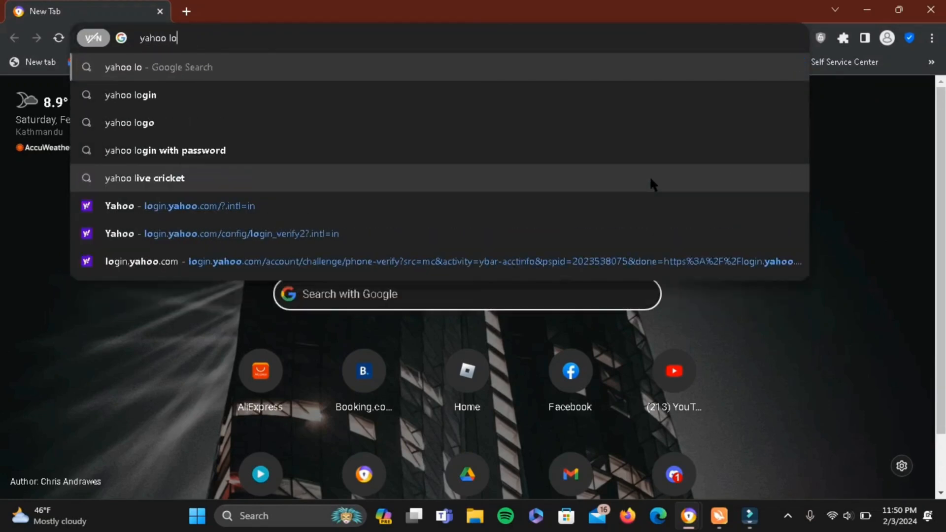
{"action": "type", "text": "gin"}
Search the web for 'yahoo login' and open the Yahoo login result
{"action": "key", "text": "Return"}
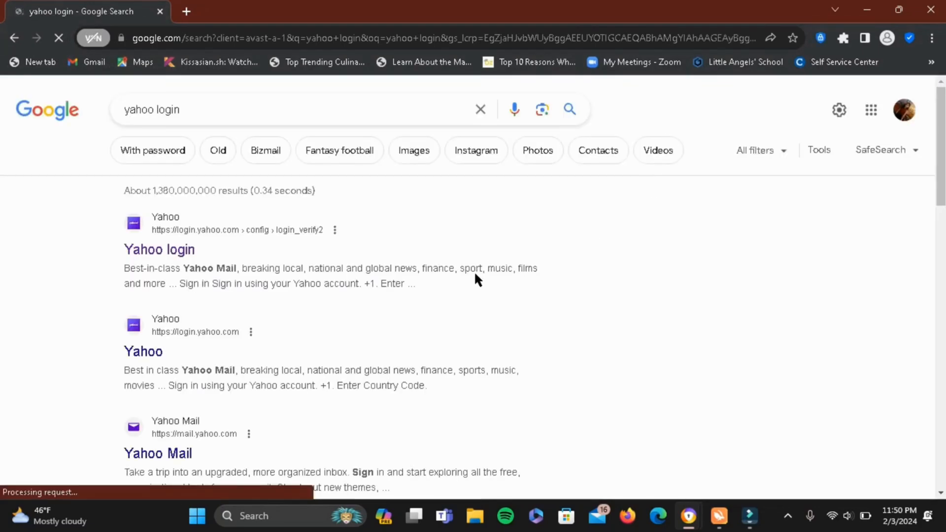
{"action": "left_click", "coordinate": [156, 252]}
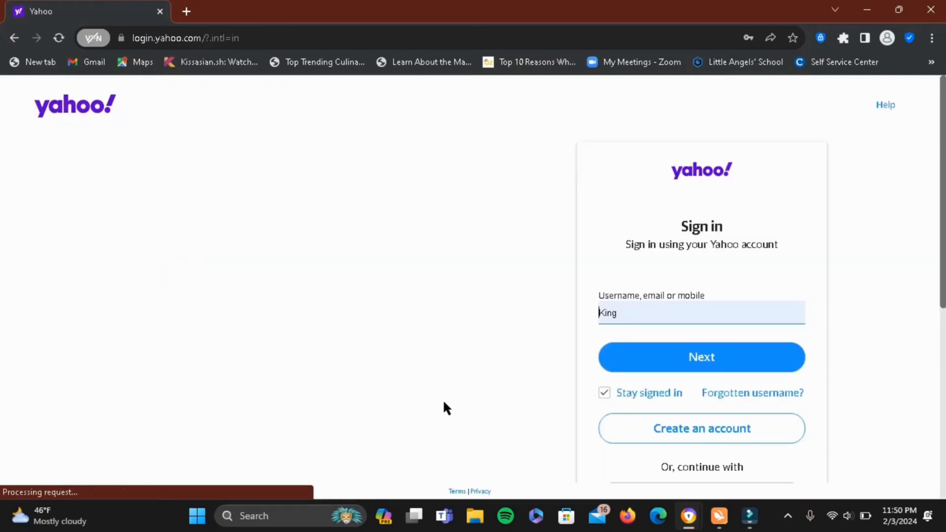
{"action": "scroll", "coordinate": [443, 399], "scroll_direction": "down", "scroll_amount": 1}
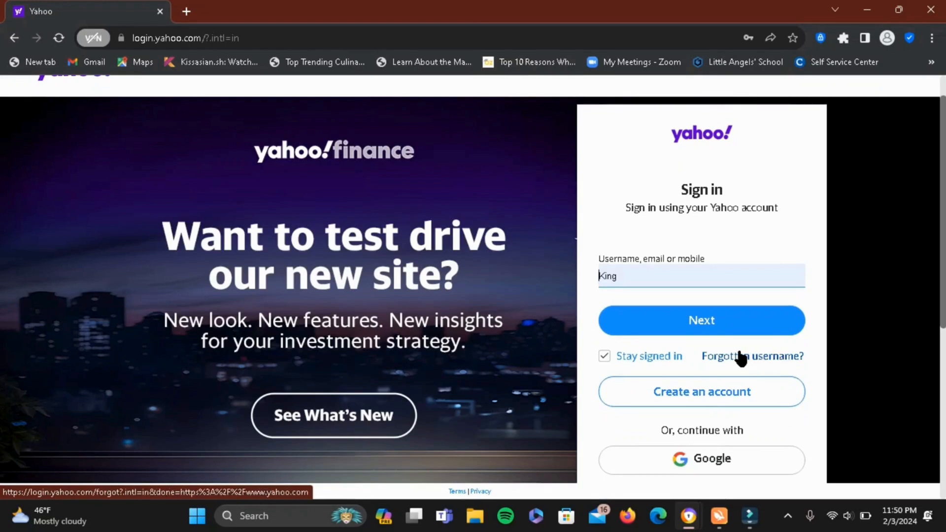
Go to 'Forgotten username?' recovery, review the identifier options, and select the prefilled entry for replacement
{"action": "left_click", "coordinate": [755, 356]}
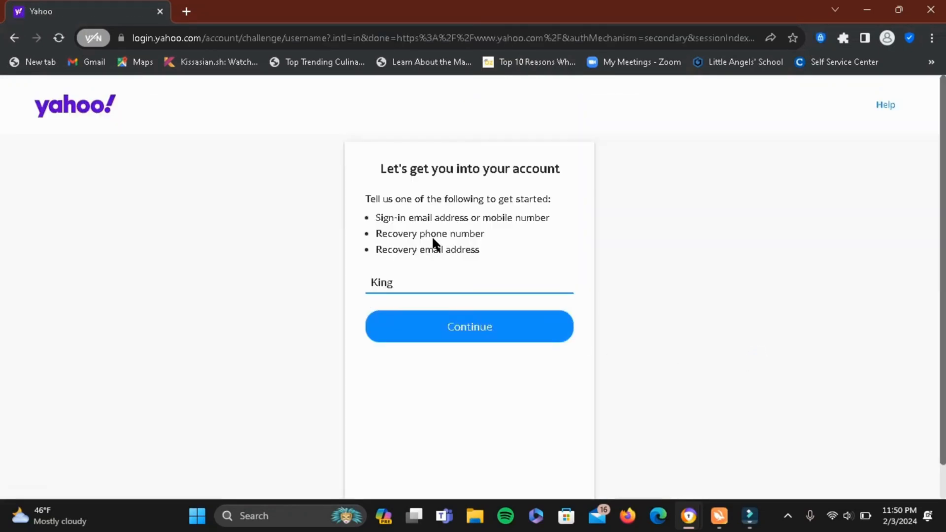
{"action": "double_click", "coordinate": [414, 217]}
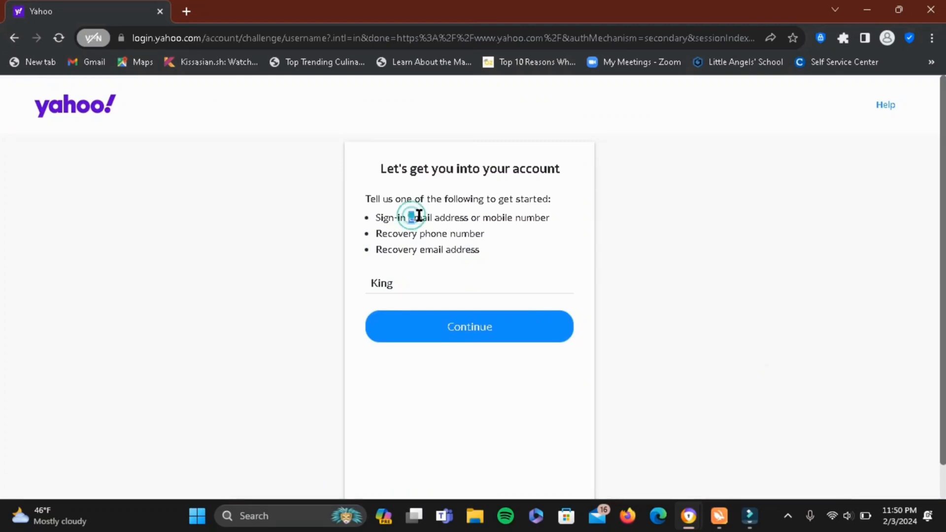
{"action": "left_click_drag", "start_coordinate": [417, 217], "coordinate": [549, 218]}
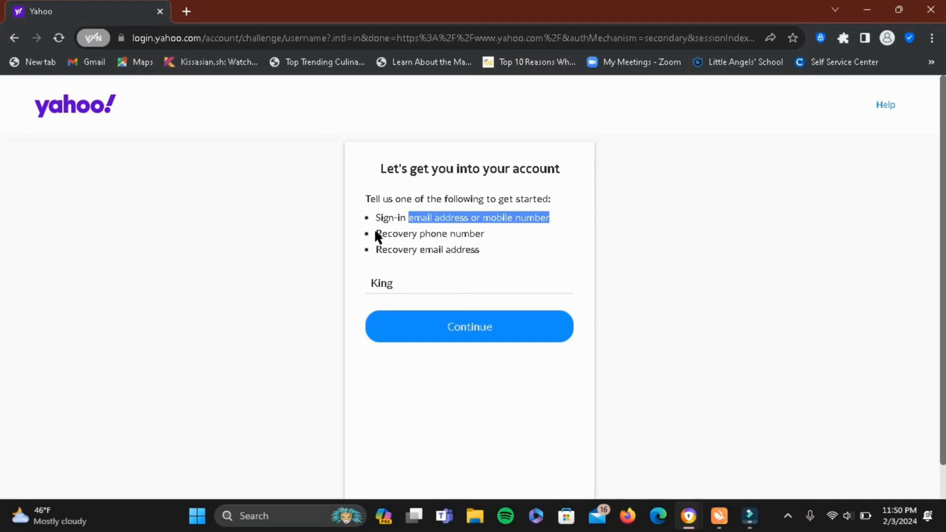
{"action": "left_click_drag", "start_coordinate": [376, 233], "coordinate": [487, 234]}
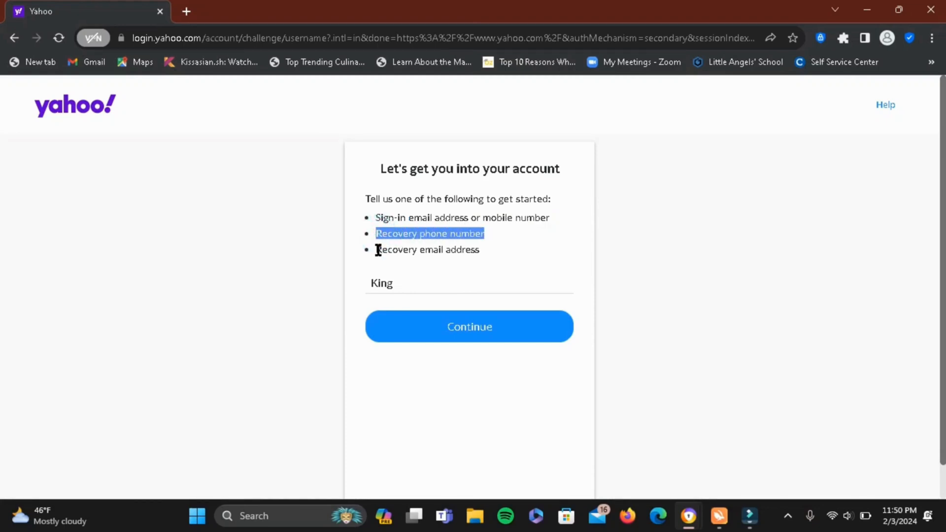
{"action": "left_click_drag", "start_coordinate": [375, 249], "coordinate": [486, 250]}
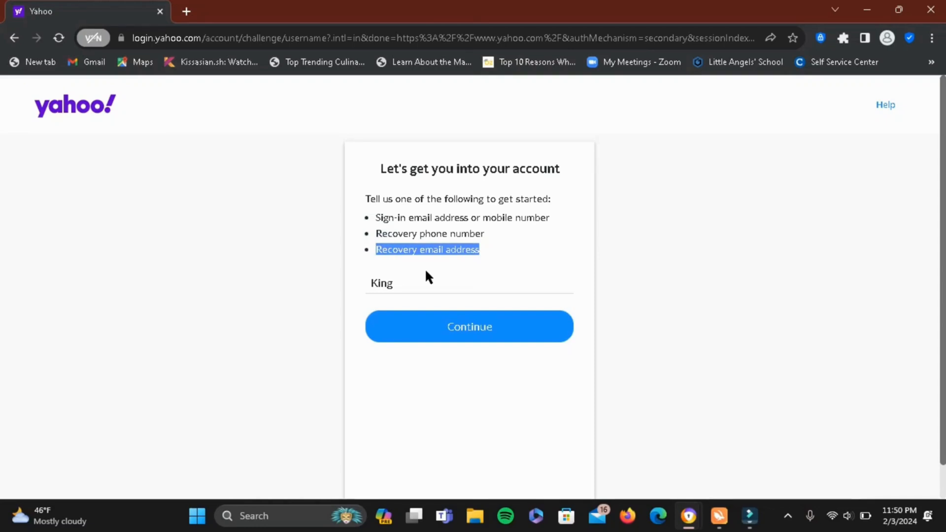
{"action": "double_click", "coordinate": [412, 285]}
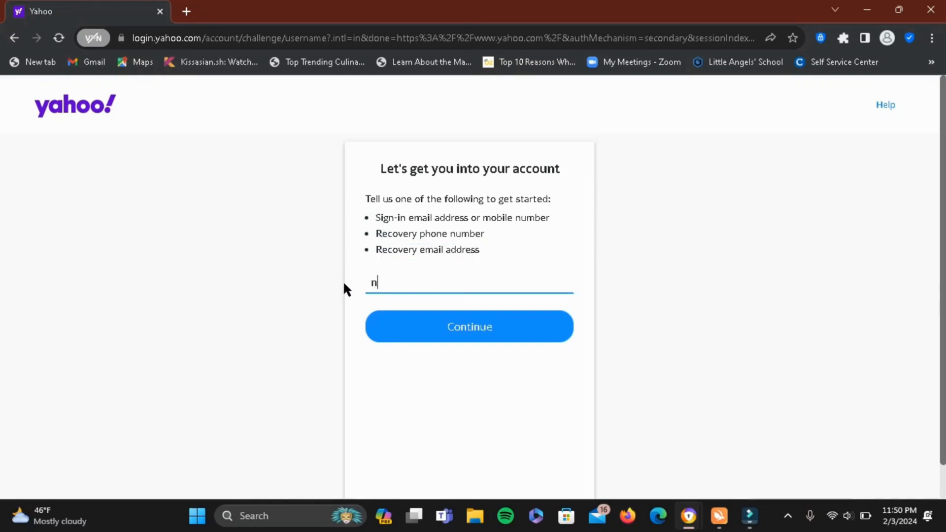
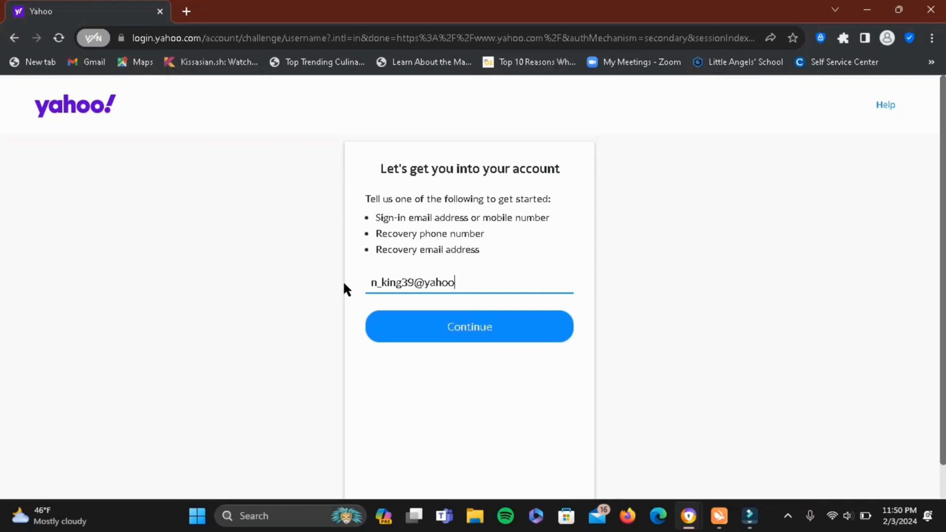
Submit the account email and have Yahoo text a verification code to the linked phone
{"action": "key", "text": "Return"}
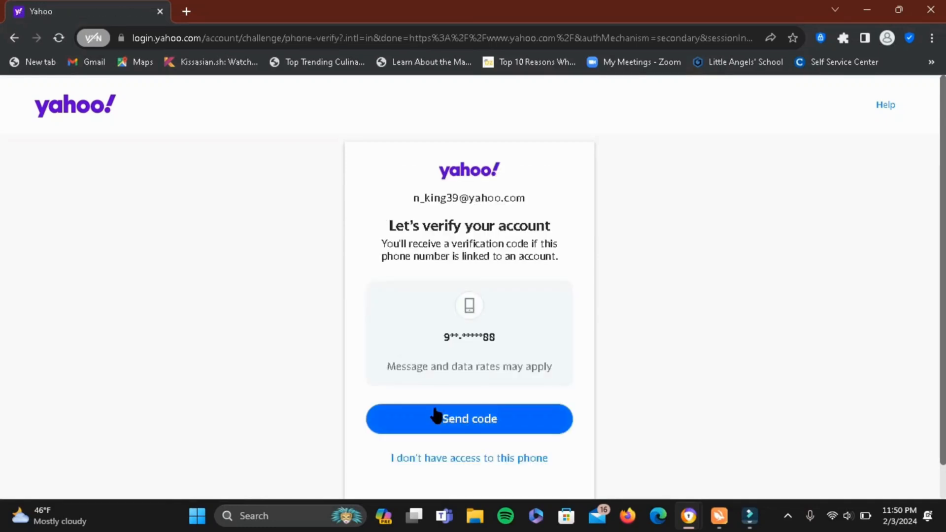
{"action": "left_click", "coordinate": [436, 418]}
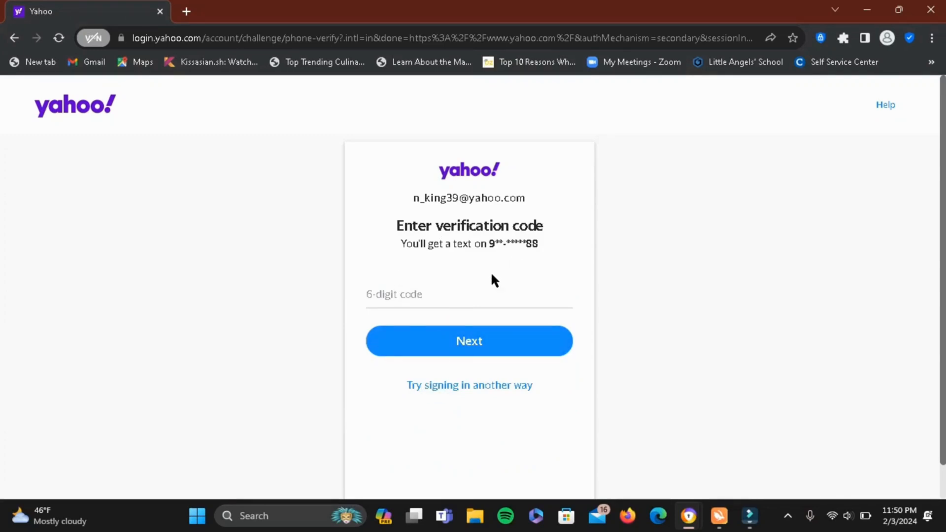
{"action": "left_click", "coordinate": [434, 299]}
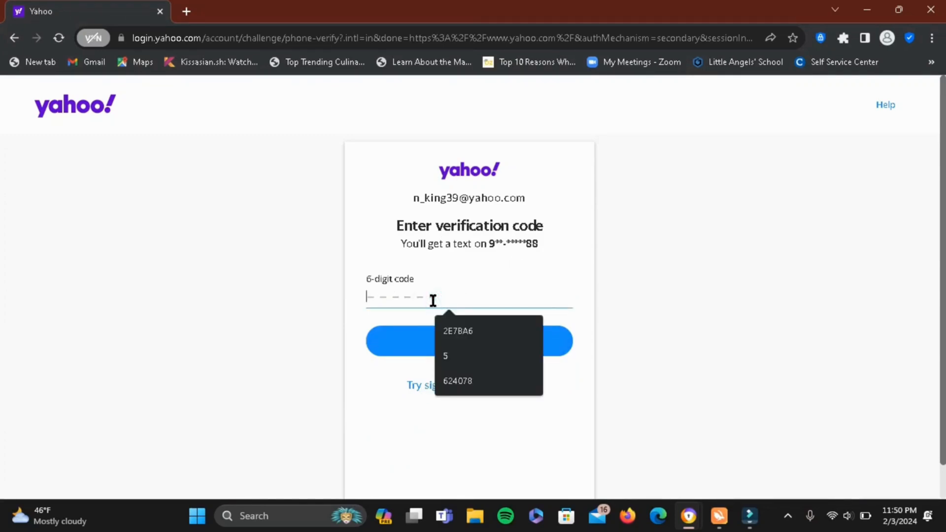
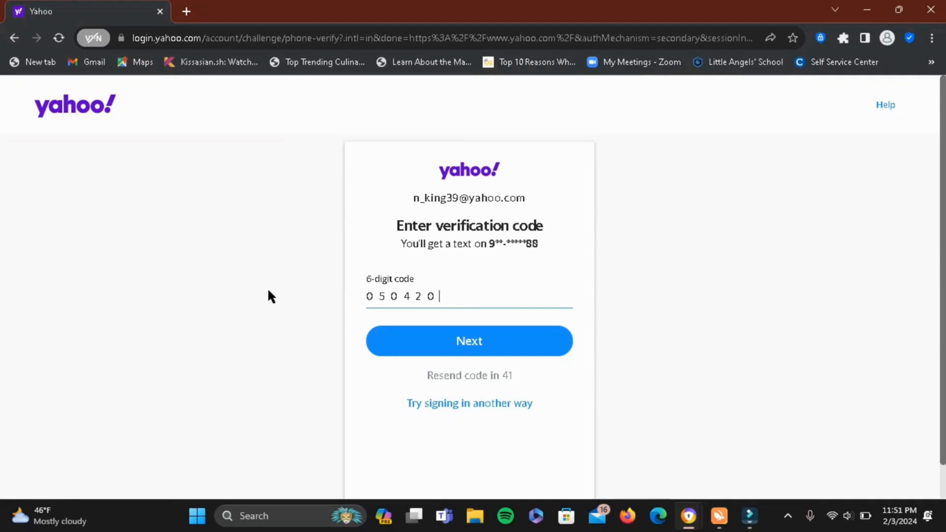
Submit the six-digit verification code with Next
{"action": "left_click", "coordinate": [458, 348]}
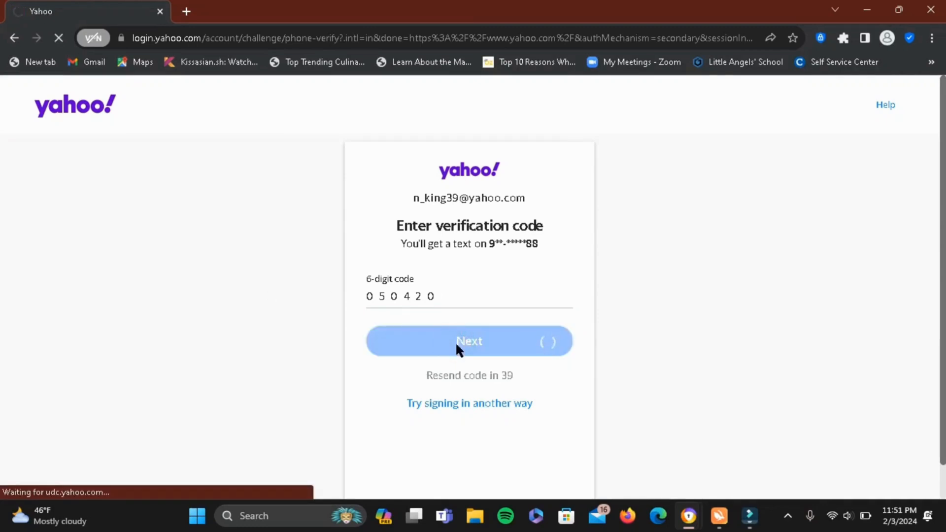